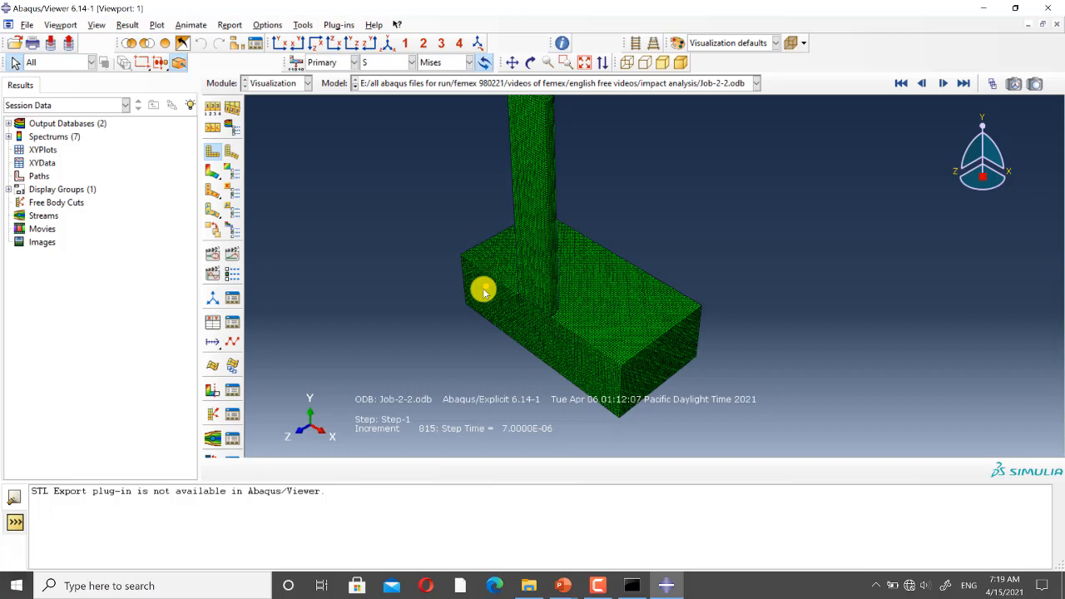
# Plot the von Mises stress contours on the deformed Job-2-2 model in the front XY view with perspective off.
pyautogui.moveTo(483, 290); pyautogui.dragTo(518, 197)
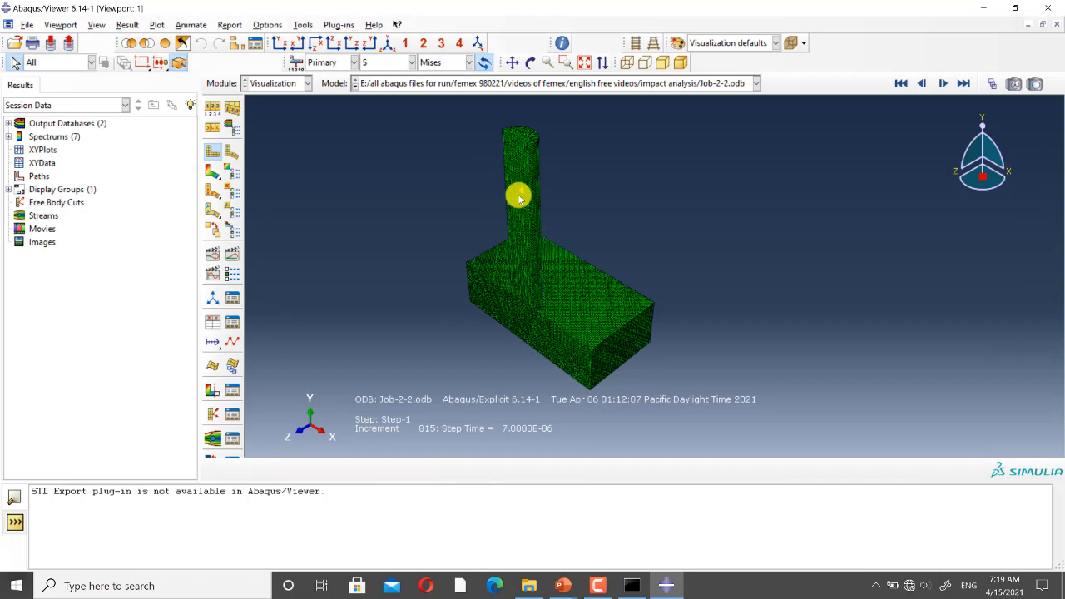
pyautogui.click(212, 172)
pyautogui.click(279, 43)
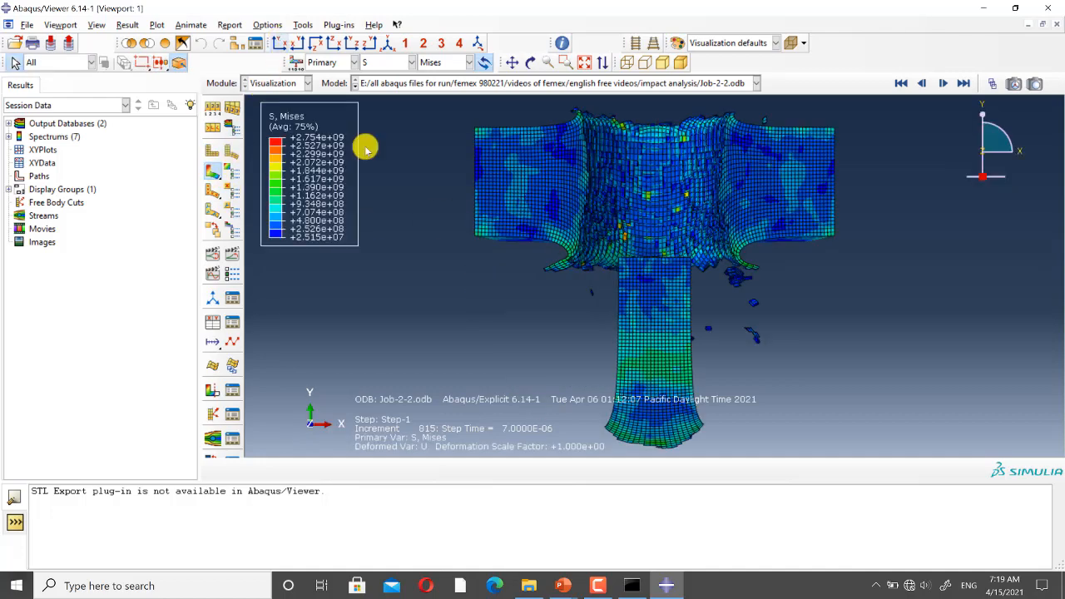
pyautogui.scroll(2, 454, 312)
pyautogui.scroll(-4, 568, 205)
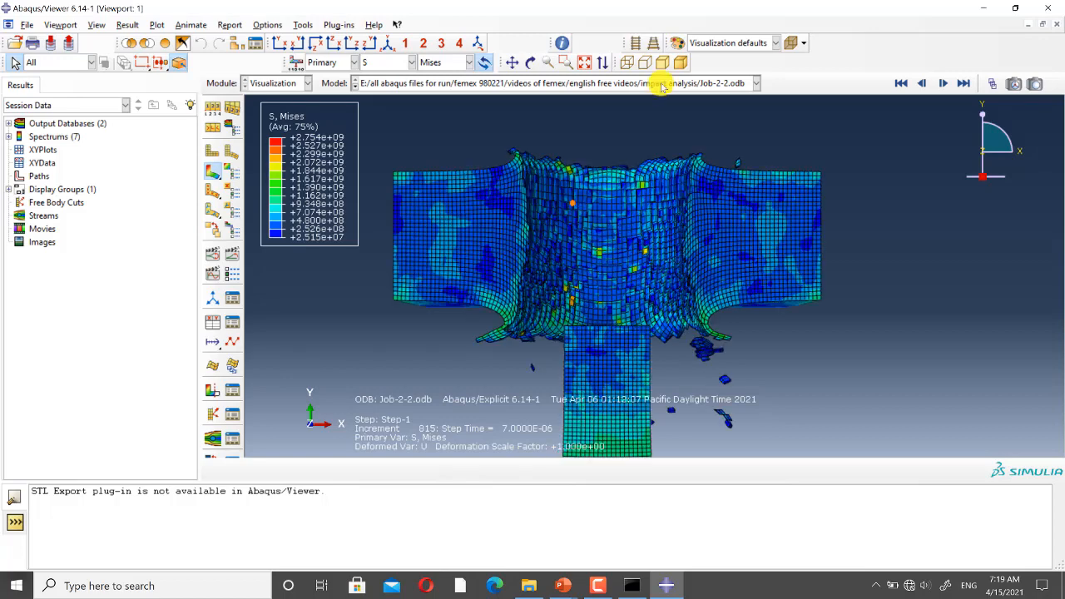
pyautogui.click(636, 43)
pyautogui.scroll(4, 578, 181)
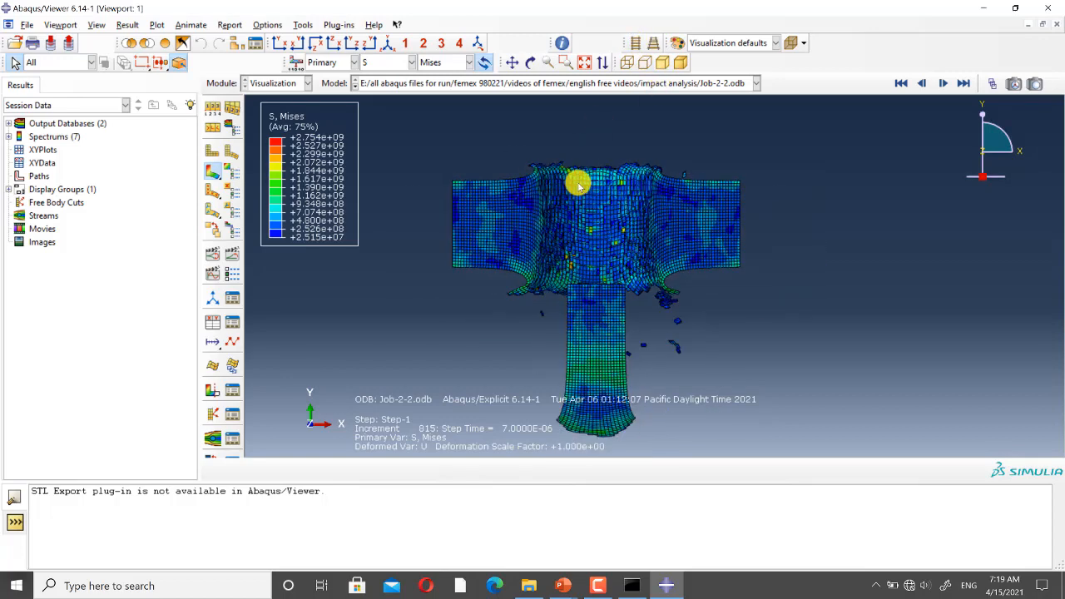
pyautogui.scroll(-5, 578, 187)
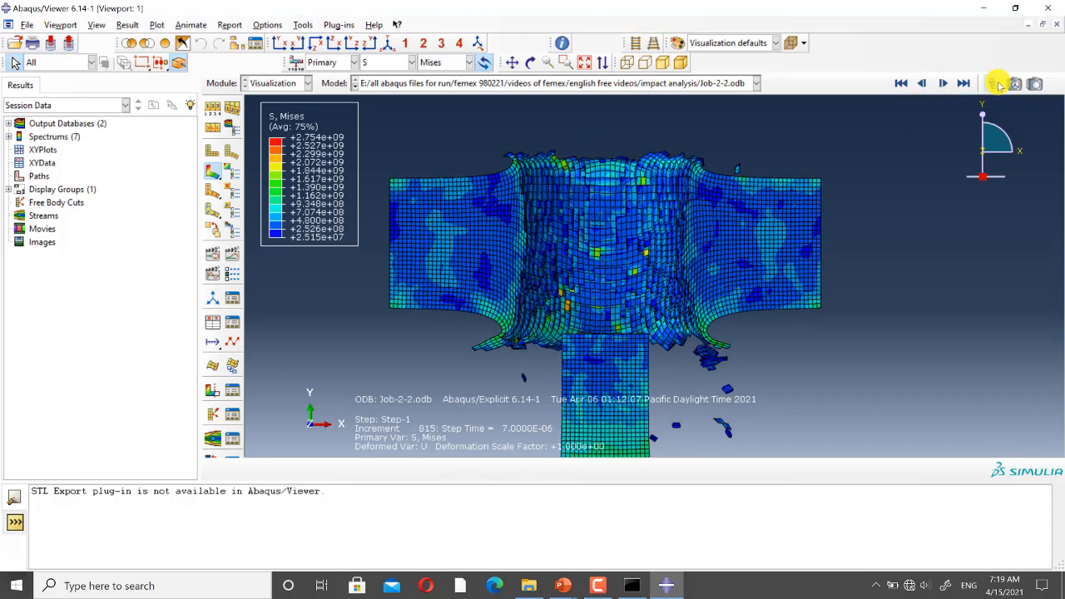
# Using the Frame Selector, return the Job-2-2 impact results to frame 0 and advance them to frame 31.
pyautogui.click(992, 83)
pyautogui.moveTo(995, 447); pyautogui.dragTo(102, 450)
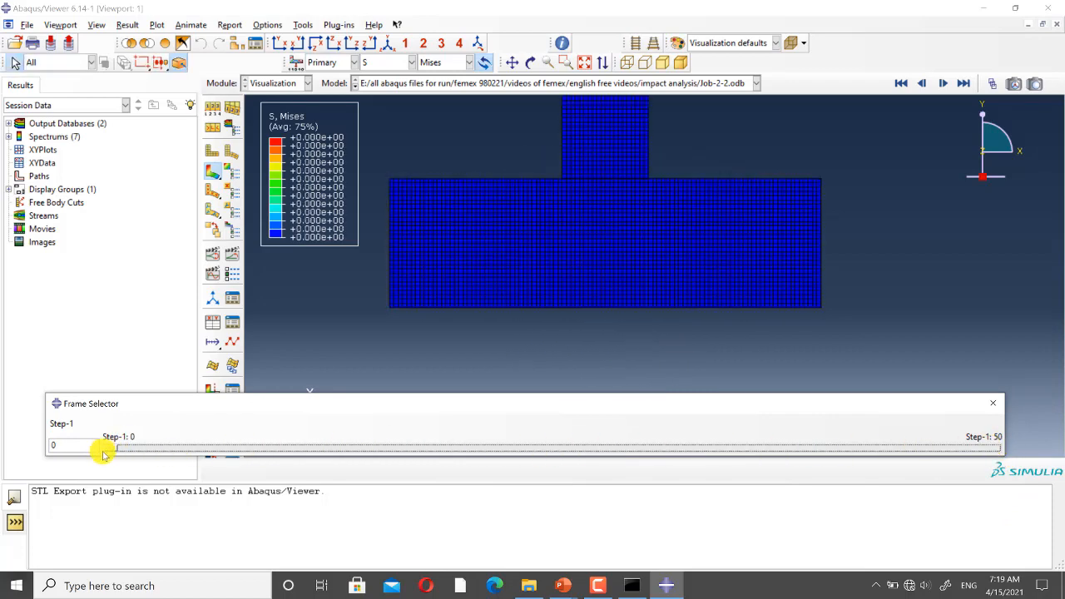
pyautogui.scroll(2, 577, 158)
pyautogui.scroll(-2, 578, 154)
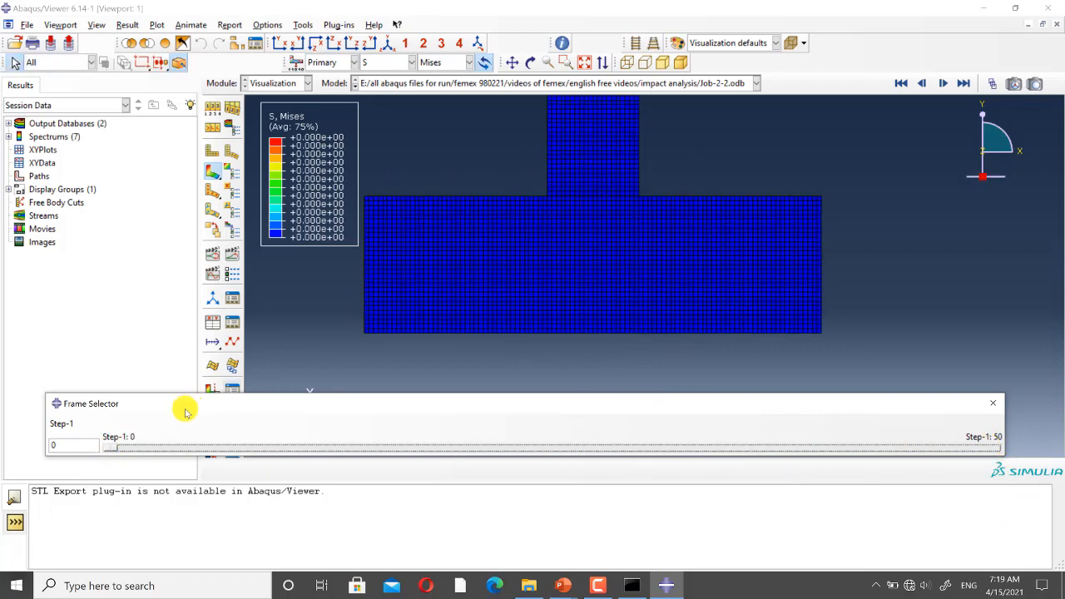
pyautogui.moveTo(110, 449); pyautogui.dragTo(660, 452)
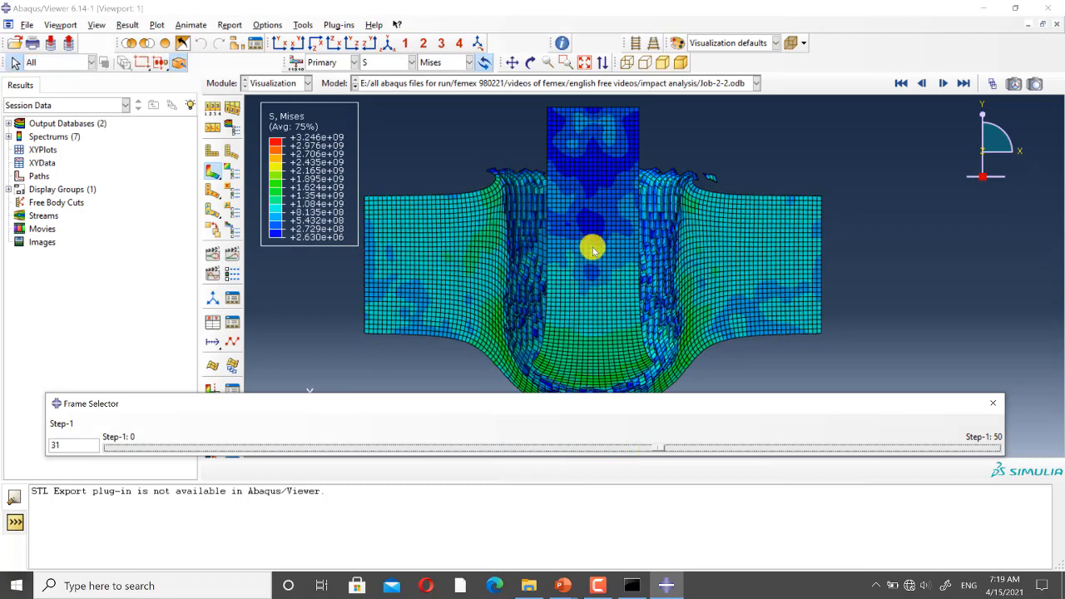
pyautogui.scroll(-2, 656, 147)
pyautogui.scroll(3, 635, 200)
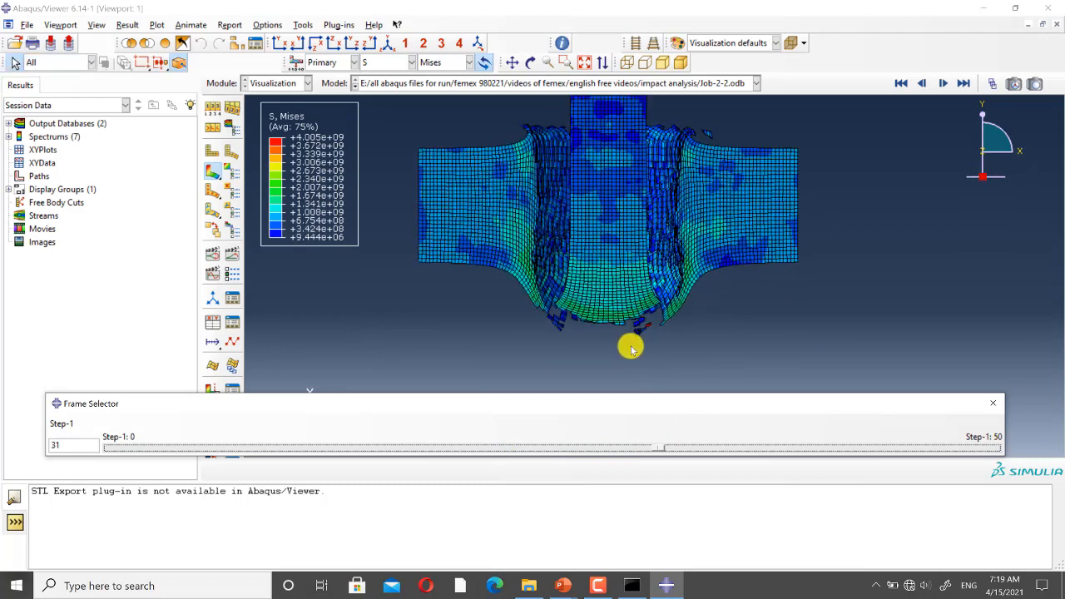
# Advance the Job-2-2 results to the final frame, 50, and inspect the perforated block.
pyautogui.moveTo(666, 447); pyautogui.dragTo(1024, 447)
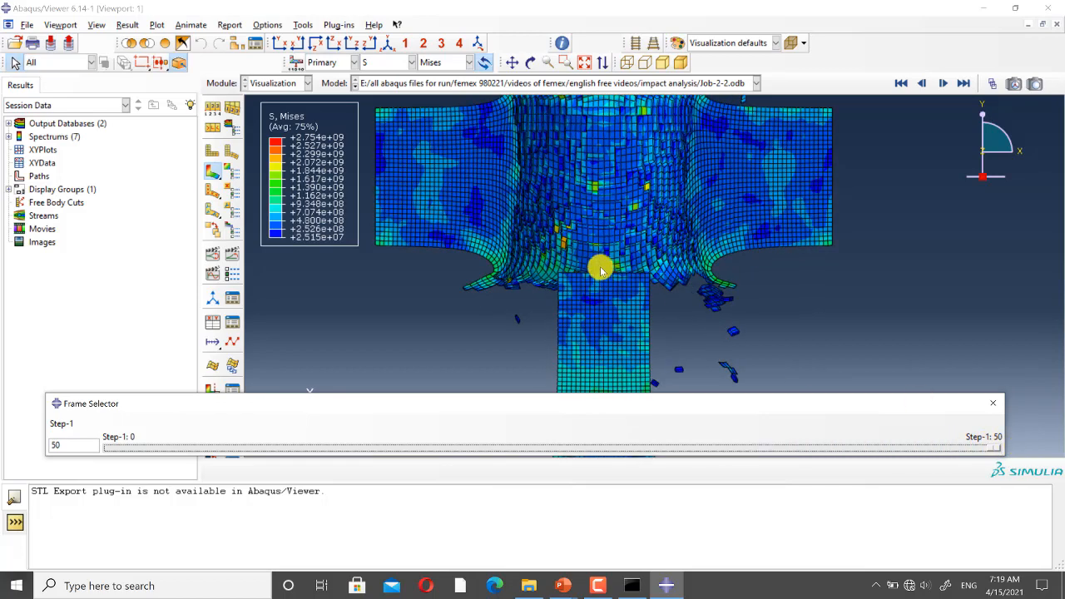
pyautogui.scroll(-3, 583, 166)
pyautogui.scroll(2, 573, 166)
pyautogui.scroll(-1, 577, 171)
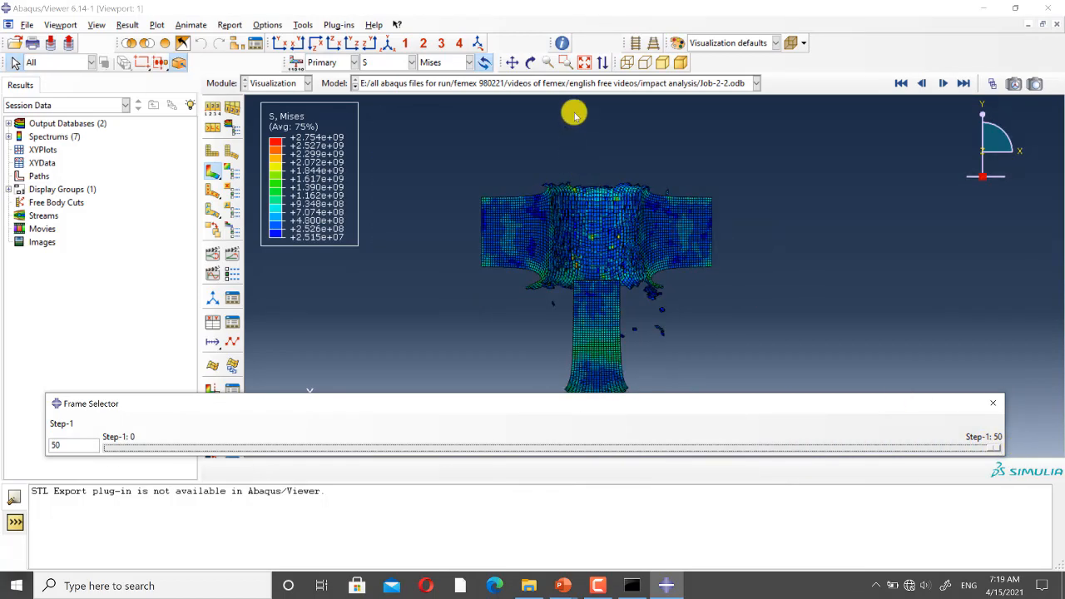
# Switch the viewport to the Job-3.odb results and inspect the undeformed mesh of the cylinder and block.
pyautogui.click(560, 84)
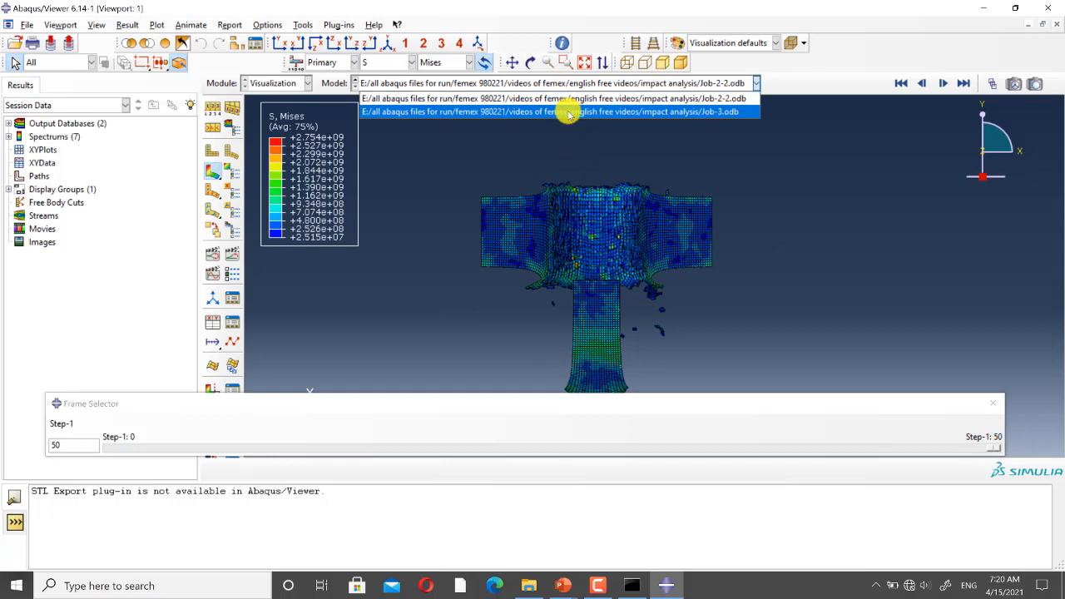
pyautogui.click(568, 111)
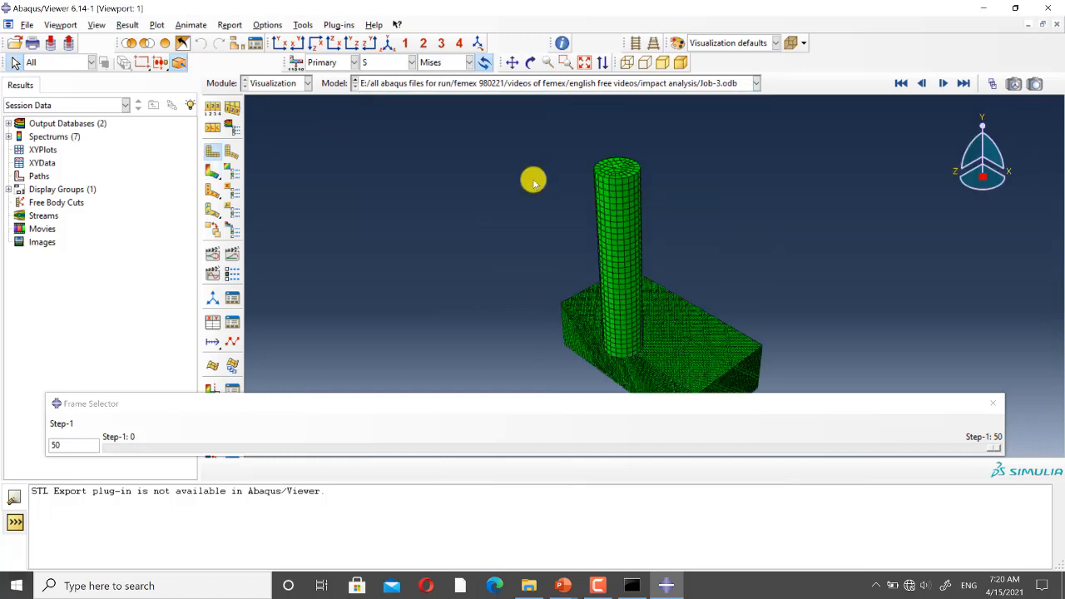
pyautogui.scroll(-2, 530, 176)
pyautogui.scroll(1, 635, 235)
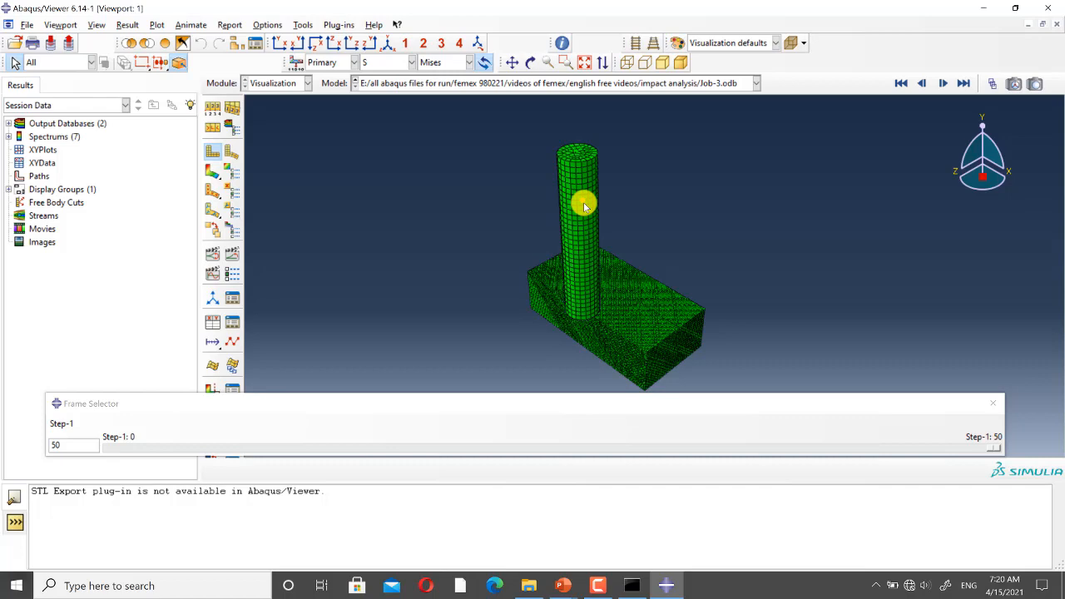
pyautogui.scroll(2, 583, 202)
pyautogui.scroll(-3, 625, 311)
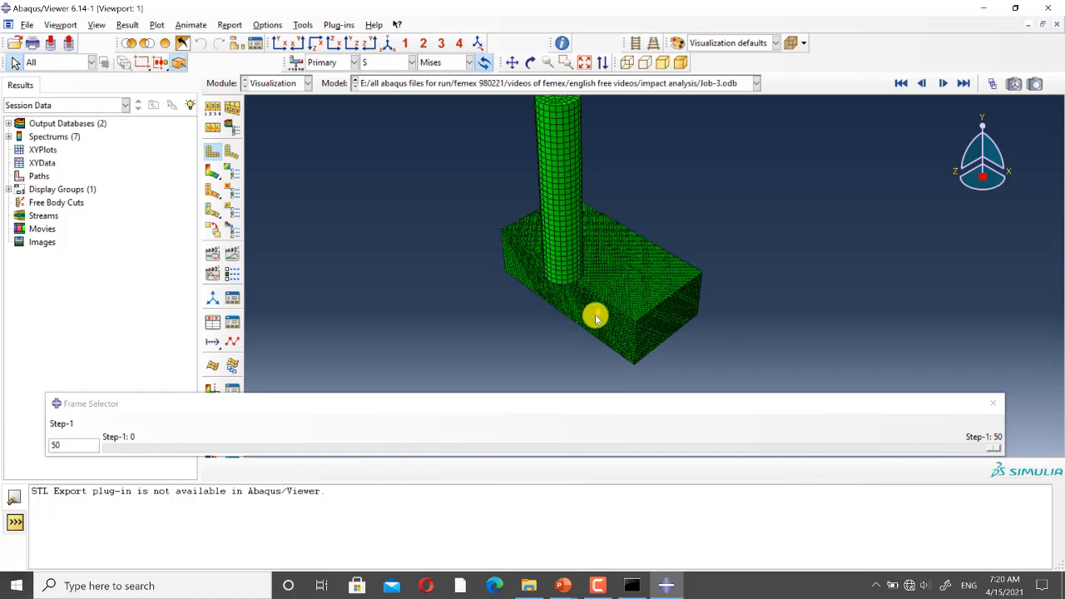
pyautogui.scroll(-2, 555, 333)
pyautogui.scroll(2, 554, 191)
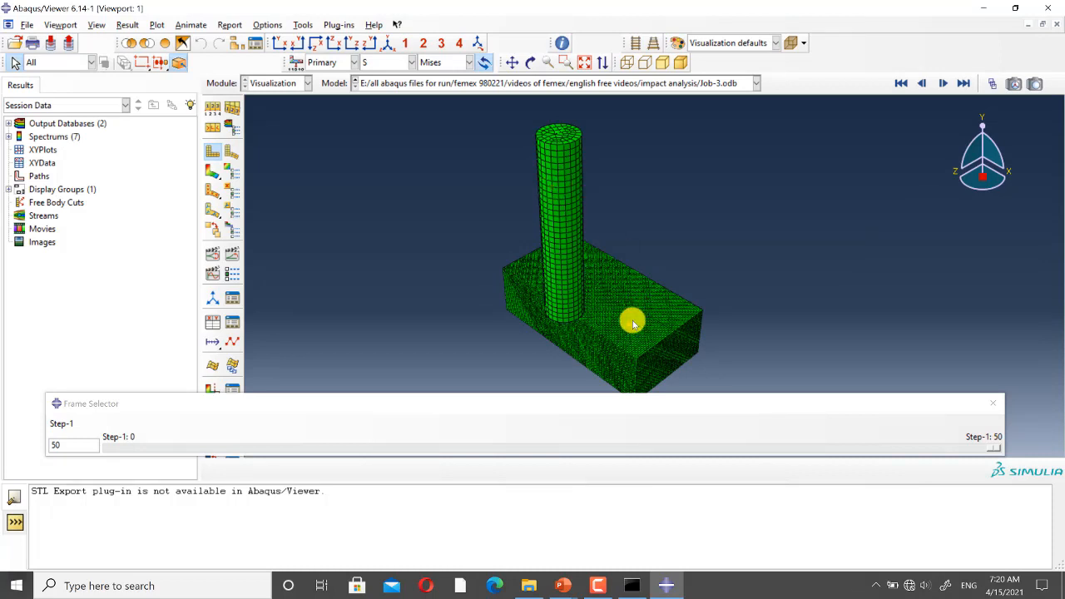
# Plot the von Mises stress contours on the deformed Job-3 model in the front XY view with perspective off.
pyautogui.click(210, 171)
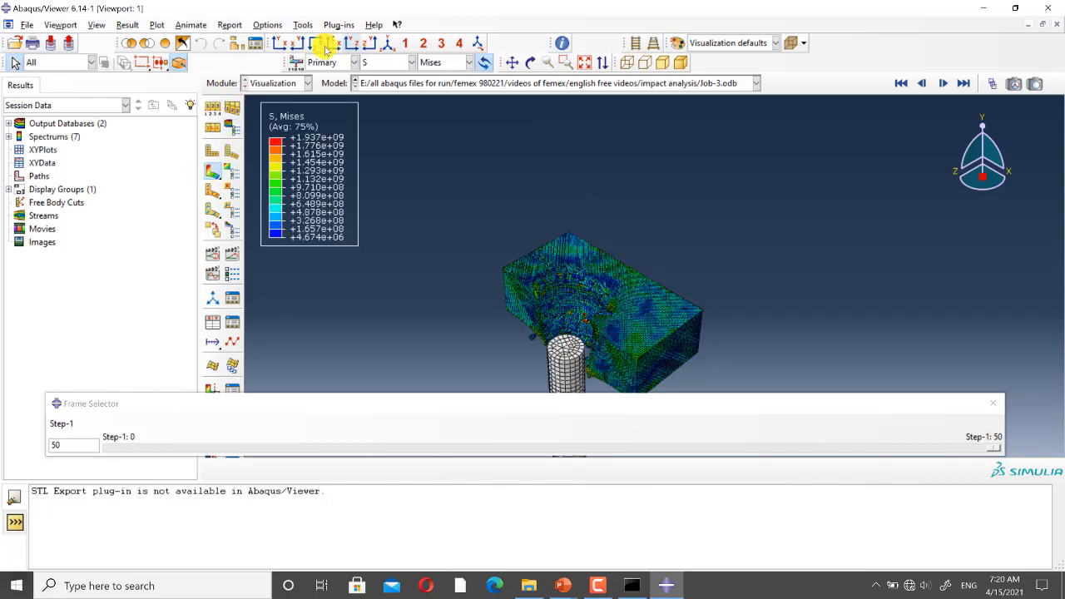
pyautogui.click(653, 60)
pyautogui.click(636, 43)
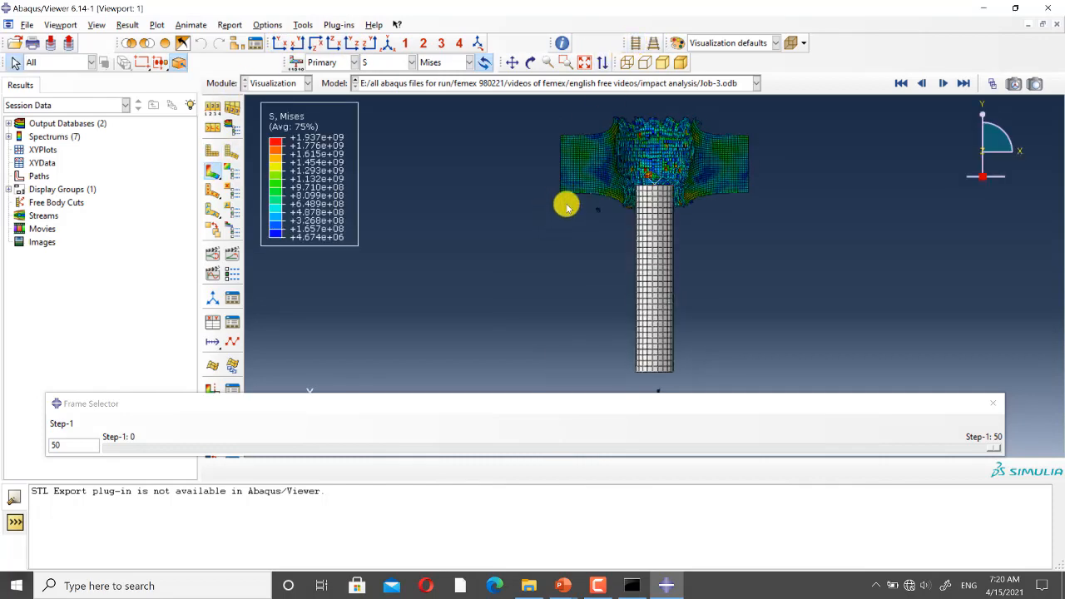
# Review the Job-3 penetration by scrubbing back through earlier frames and forward to frame 50.
pyautogui.scroll(2, 566, 206)
pyautogui.scroll(-5, 629, 135)
pyautogui.scroll(-2, 630, 135)
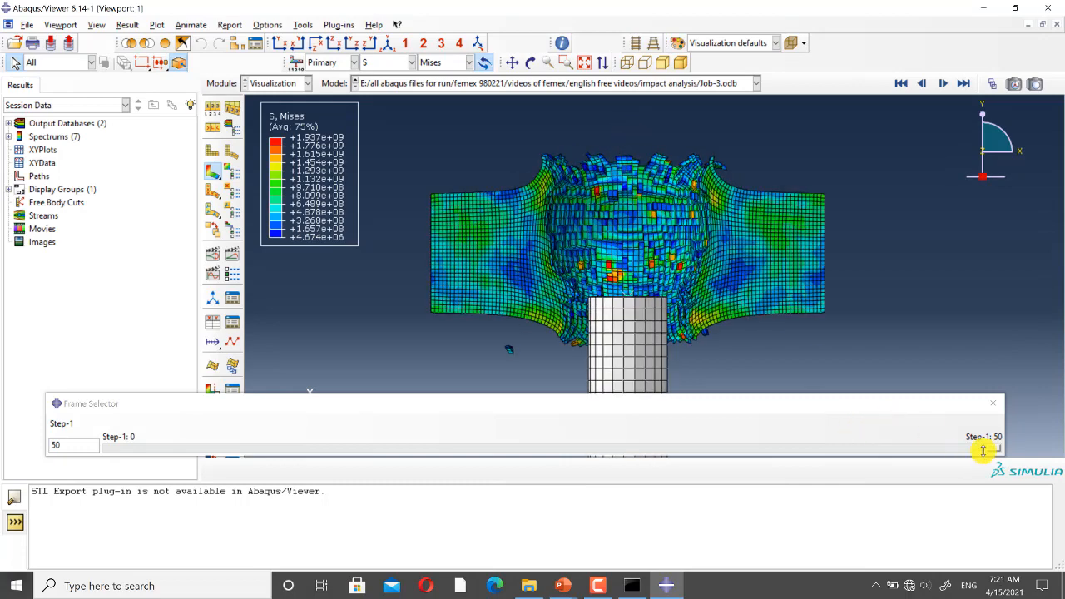
pyautogui.moveTo(994, 448); pyautogui.dragTo(753, 448)
pyautogui.moveTo(653, 431); pyautogui.dragTo(1018, 454)
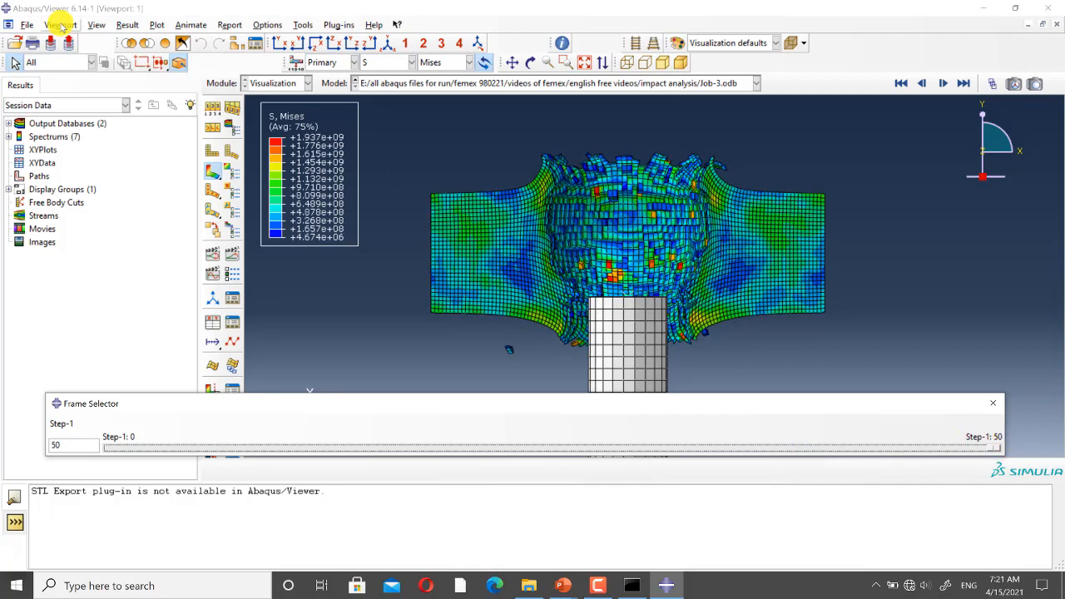
# Create a second viewport and tile both viewports vertically.
pyautogui.click(60, 25)
pyautogui.click(65, 39)
pyautogui.click(61, 25)
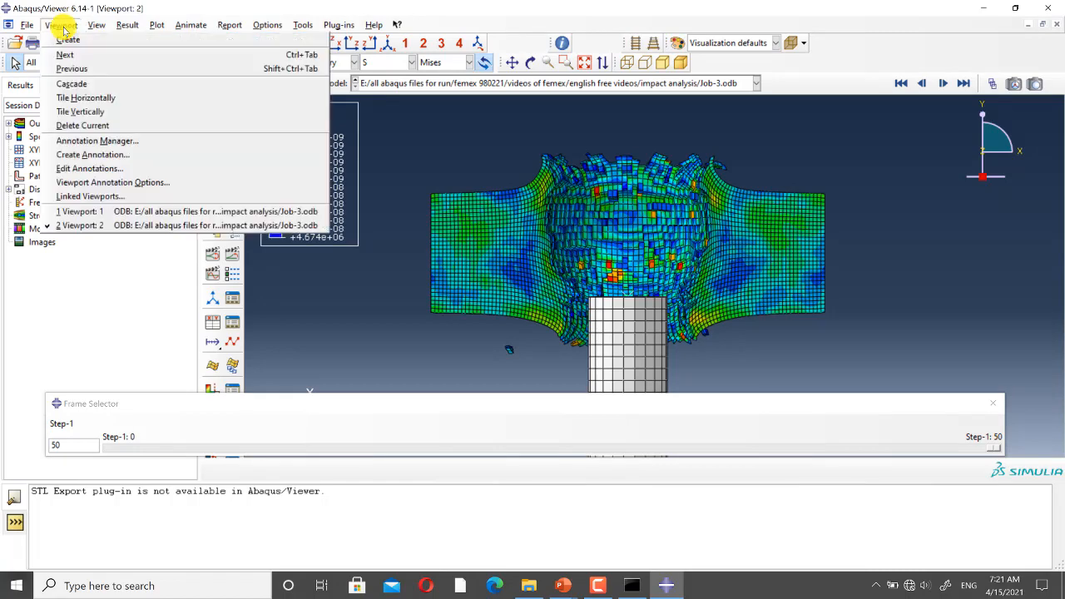
pyautogui.click(87, 112)
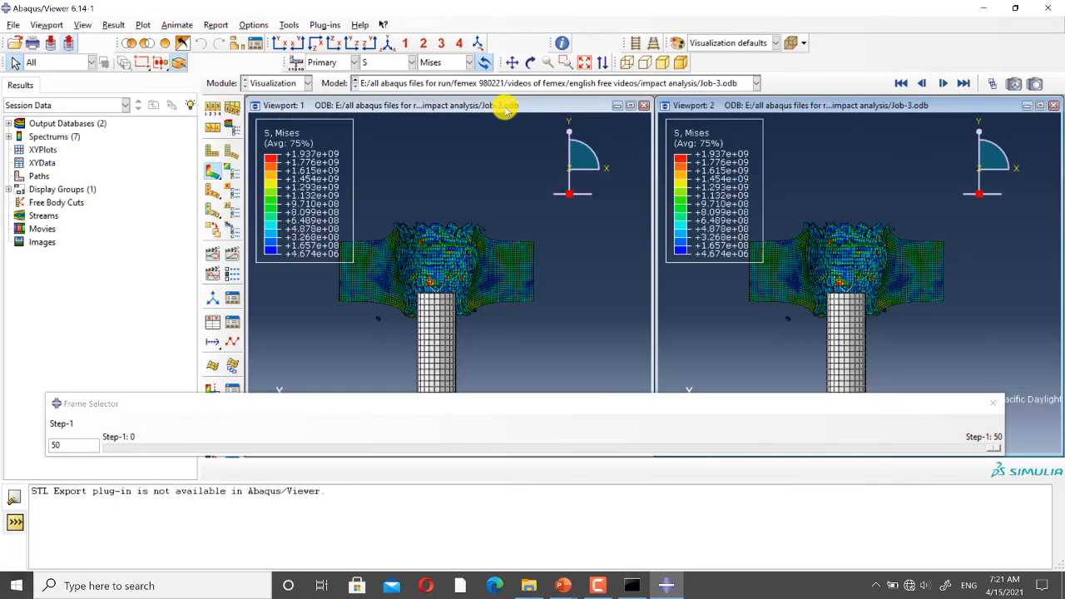
# Switch Viewport 1 to the Job-2-2.odb results and plot their von Mises contours on the deformed shape.
pyautogui.click(580, 84)
pyautogui.click(580, 99)
pyautogui.click(209, 171)
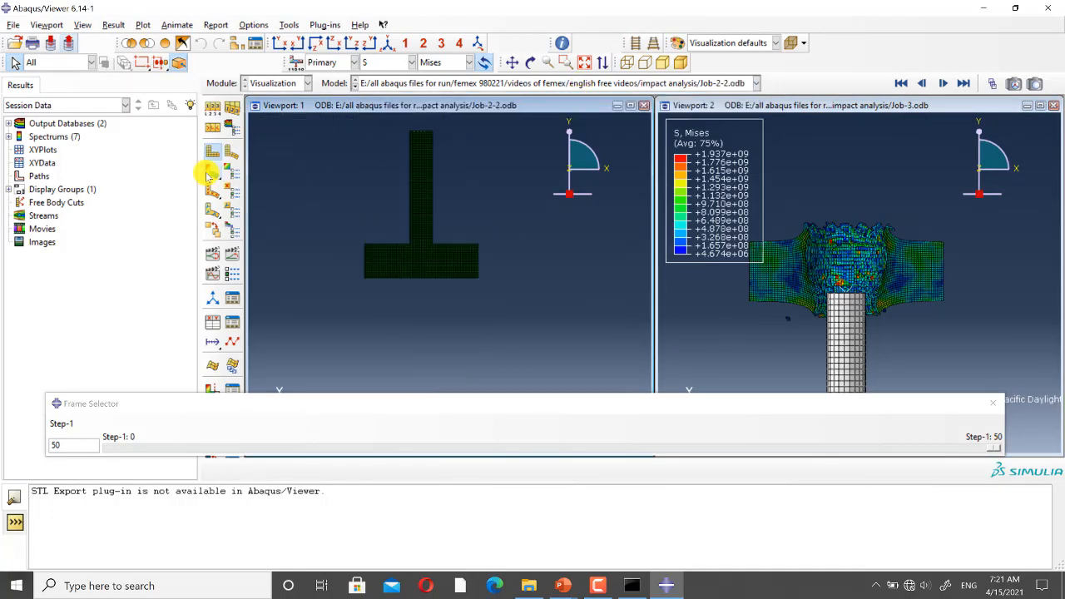
pyautogui.scroll(2, 465, 233)
pyautogui.scroll(-10, 424, 239)
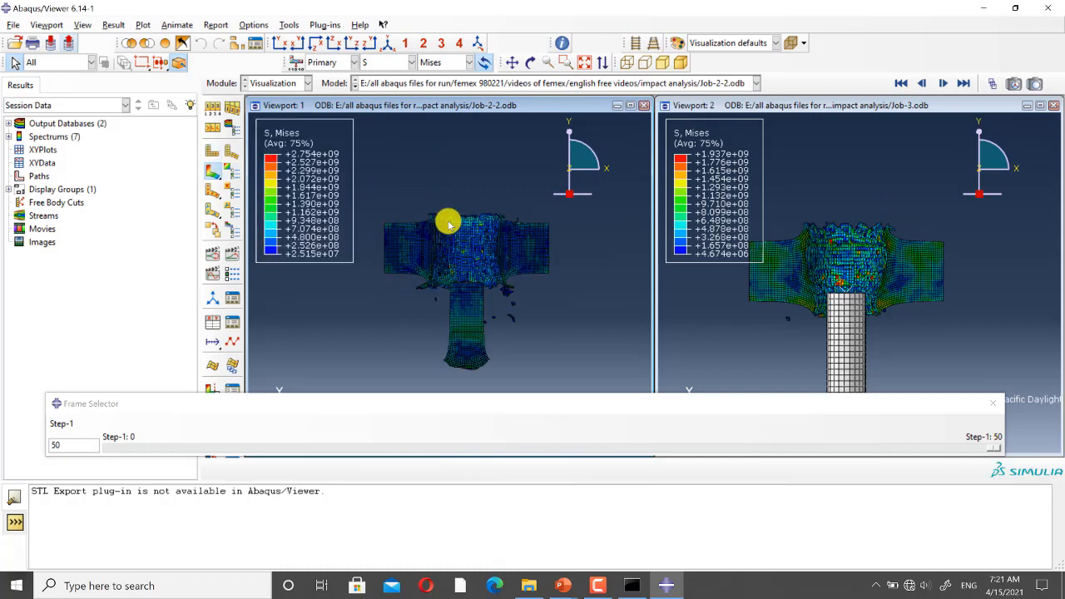
# Compare the overall block perforation and projectile shape between Job-2-2 and Job-3 in the two viewports.
pyautogui.scroll(3, 455, 225)
pyautogui.scroll(1, 456, 222)
pyautogui.scroll(10, 847, 182)
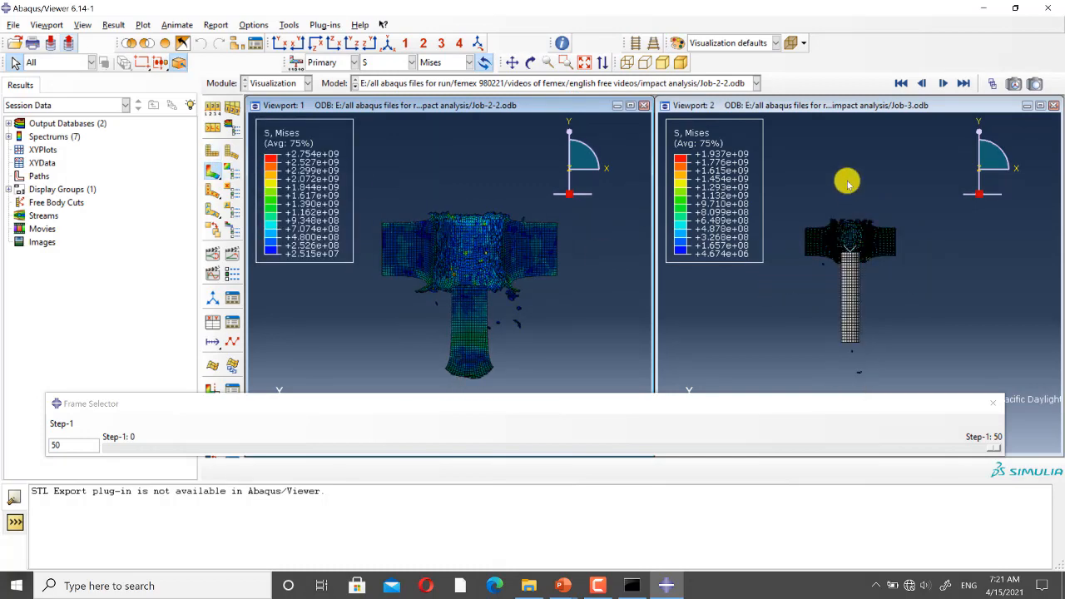
pyautogui.scroll(-9, 849, 271)
pyautogui.scroll(-5, 447, 268)
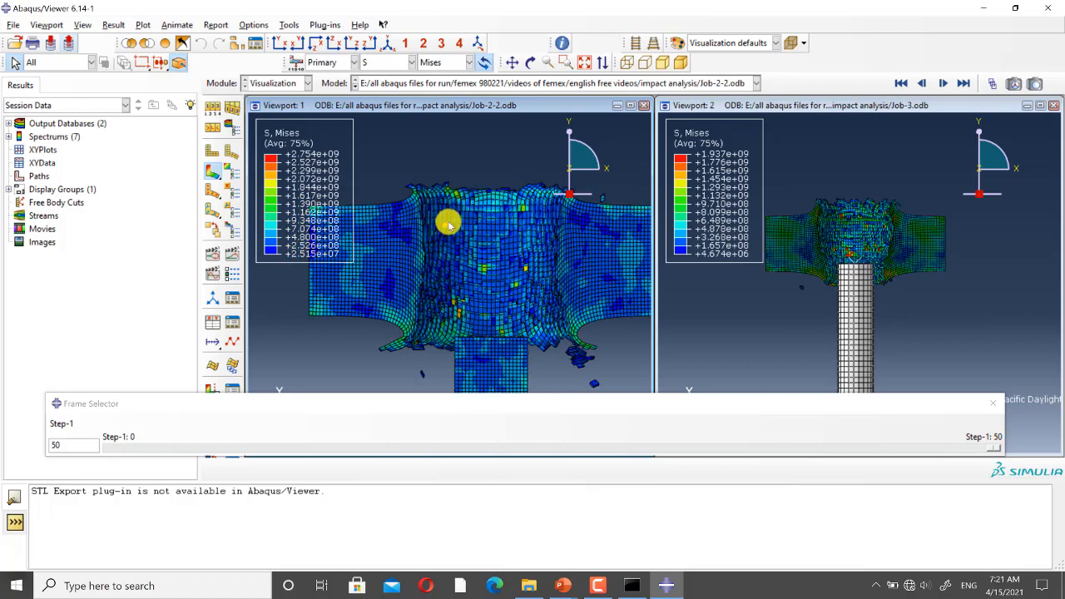
pyautogui.scroll(5, 466, 196)
pyautogui.scroll(2, 860, 250)
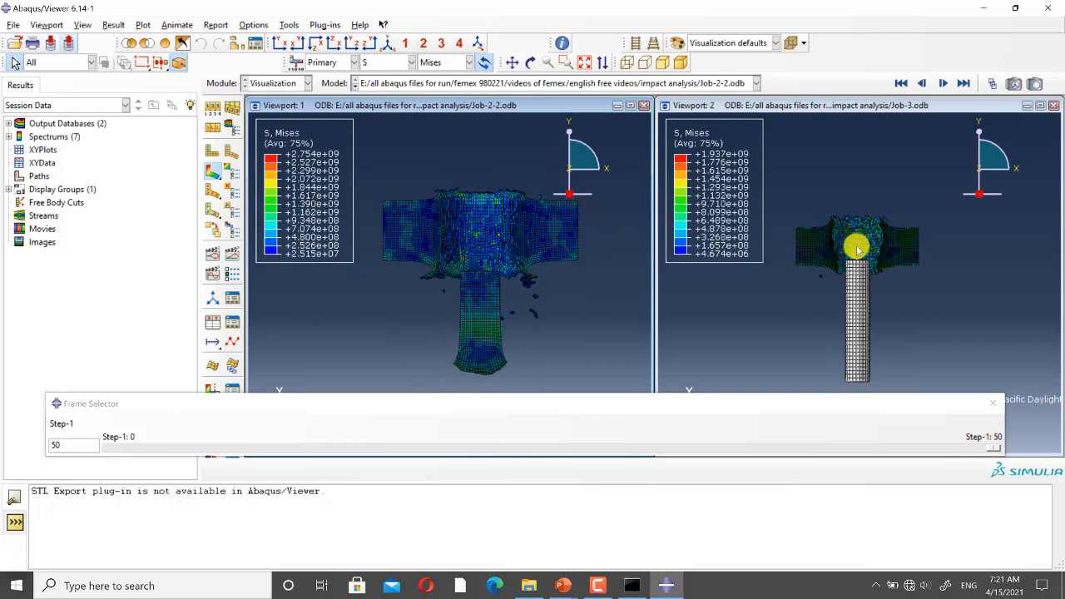
pyautogui.scroll(-3, 832, 251)
pyautogui.scroll(-3, 489, 271)
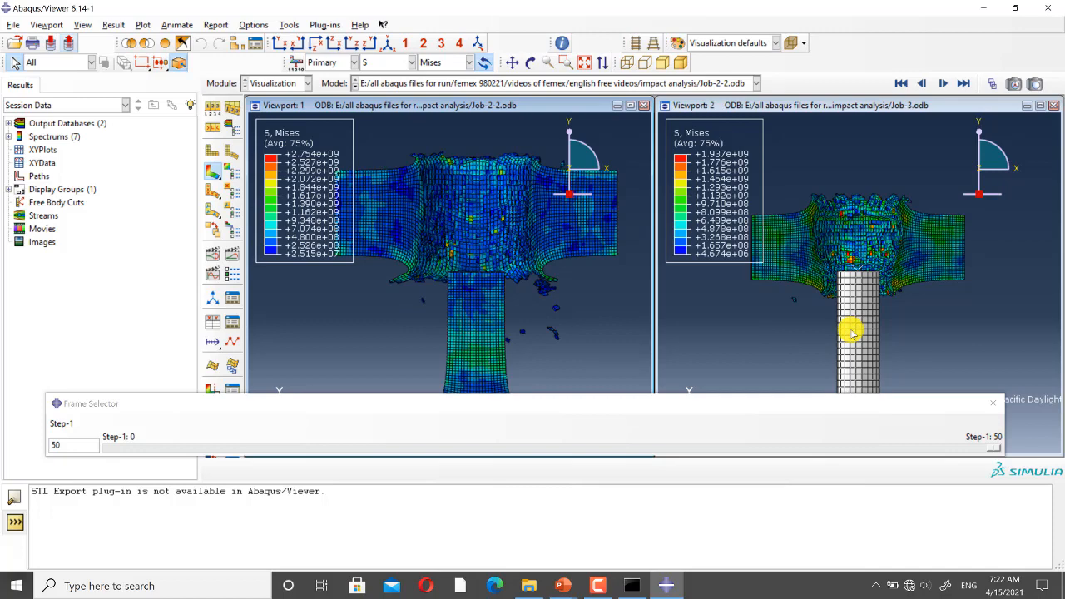
# Compare the element damage around the upper rim and wall of the impact hole in Job-2-2 and Job-3 up close.
pyautogui.scroll(5, 411, 159)
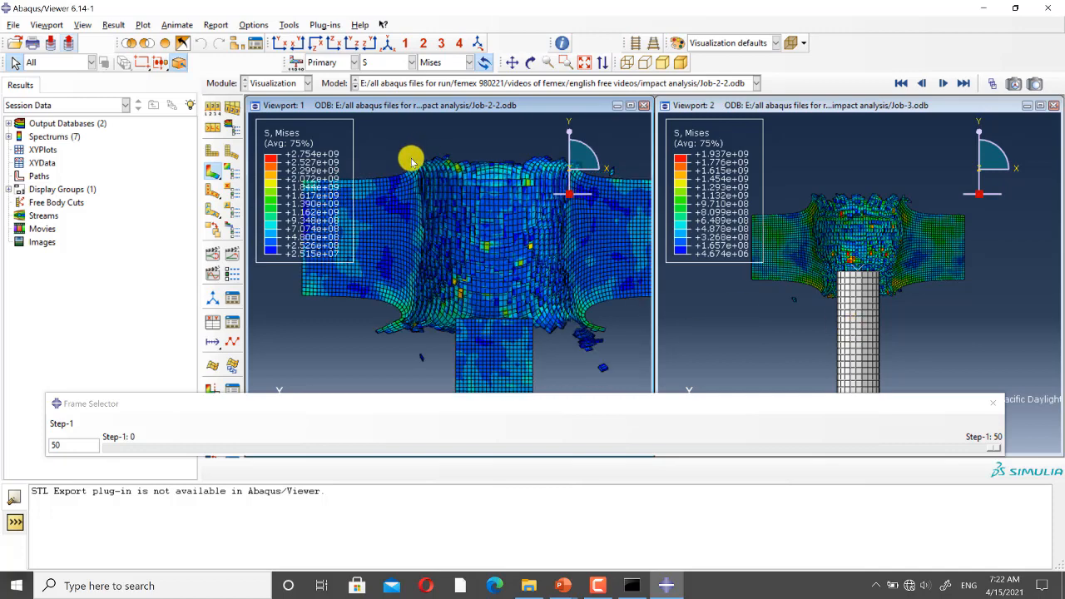
pyautogui.scroll(2, 426, 175)
pyautogui.scroll(5, 820, 200)
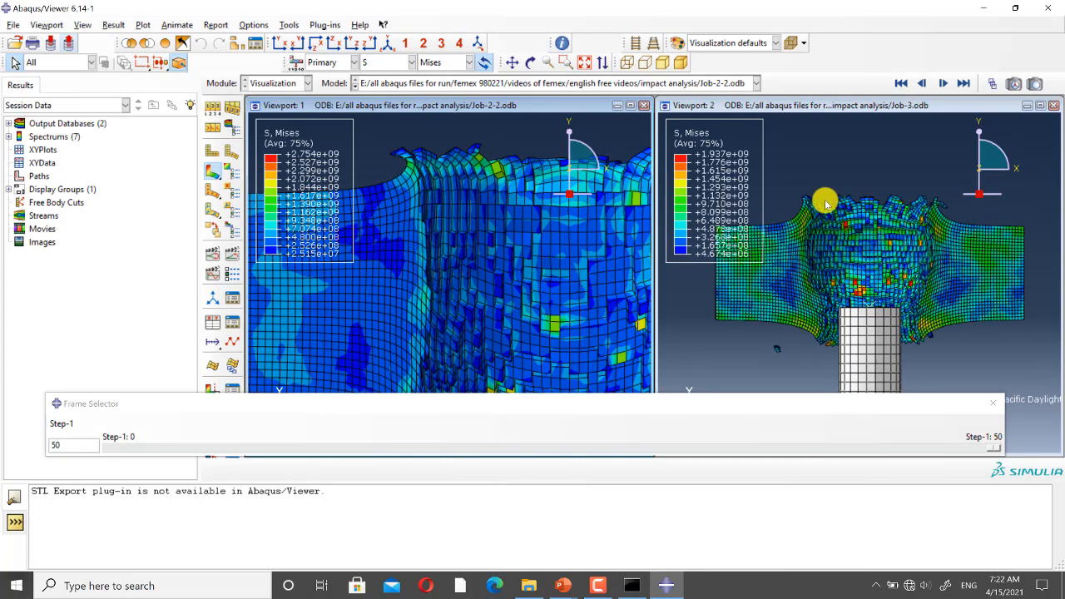
pyautogui.scroll(4, 865, 213)
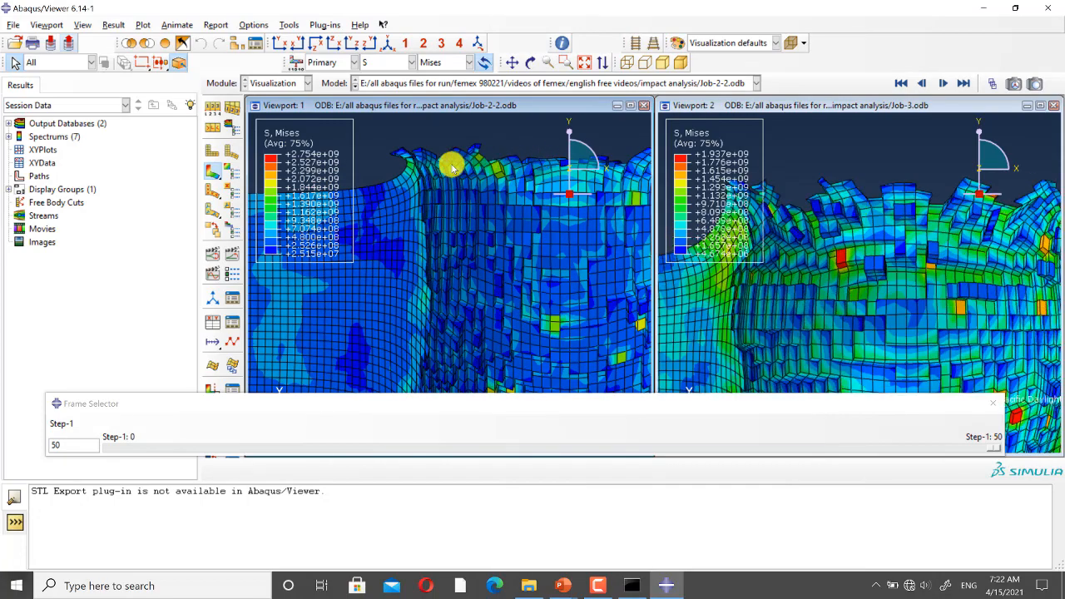
pyautogui.scroll(-6, 453, 171)
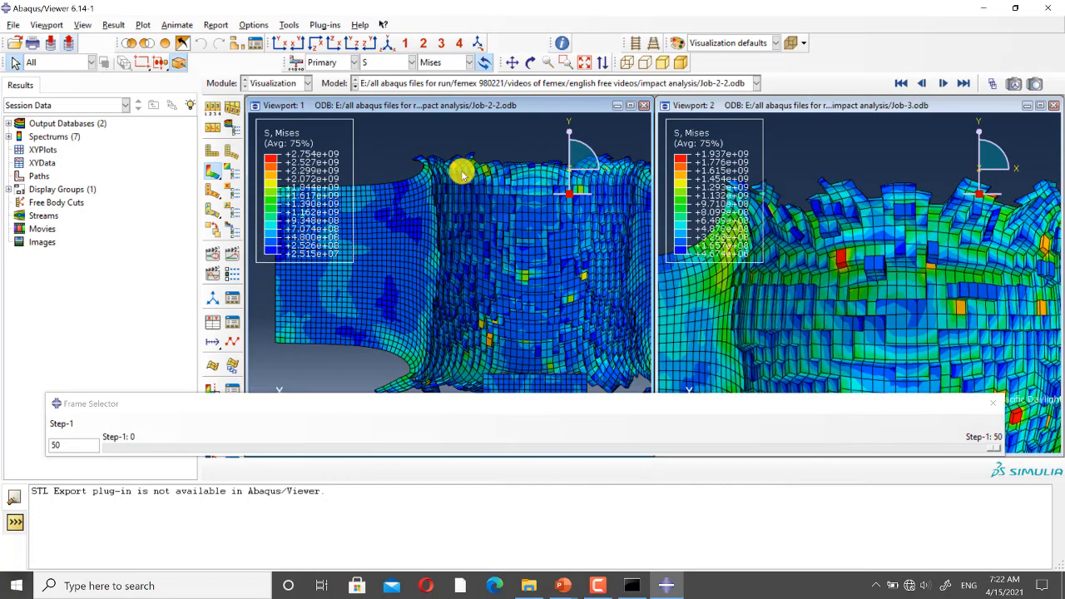
pyautogui.scroll(-6, 874, 212)
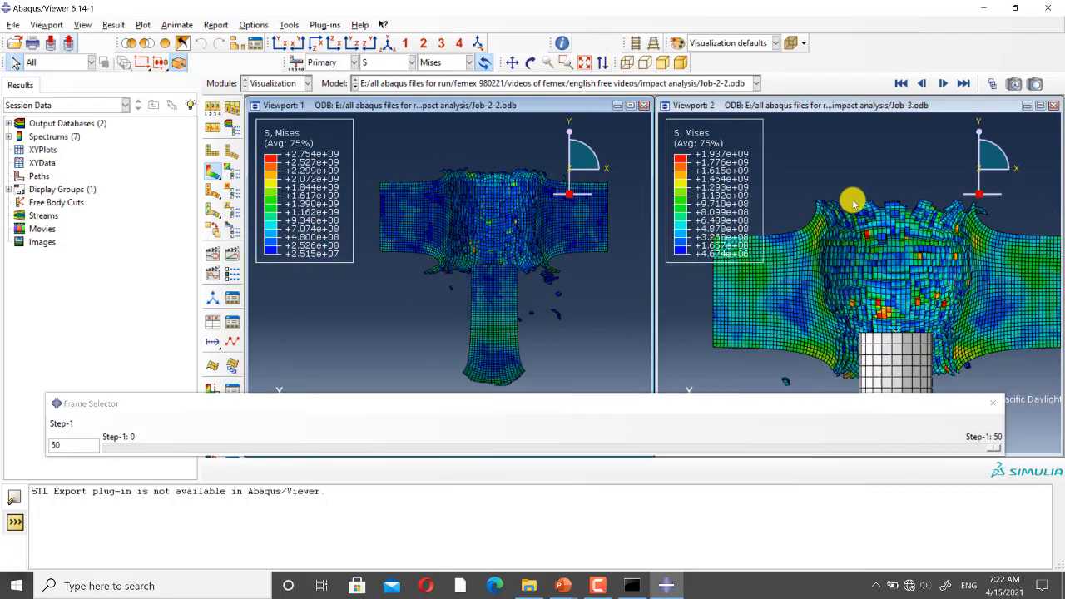
pyautogui.scroll(-2, 870, 278)
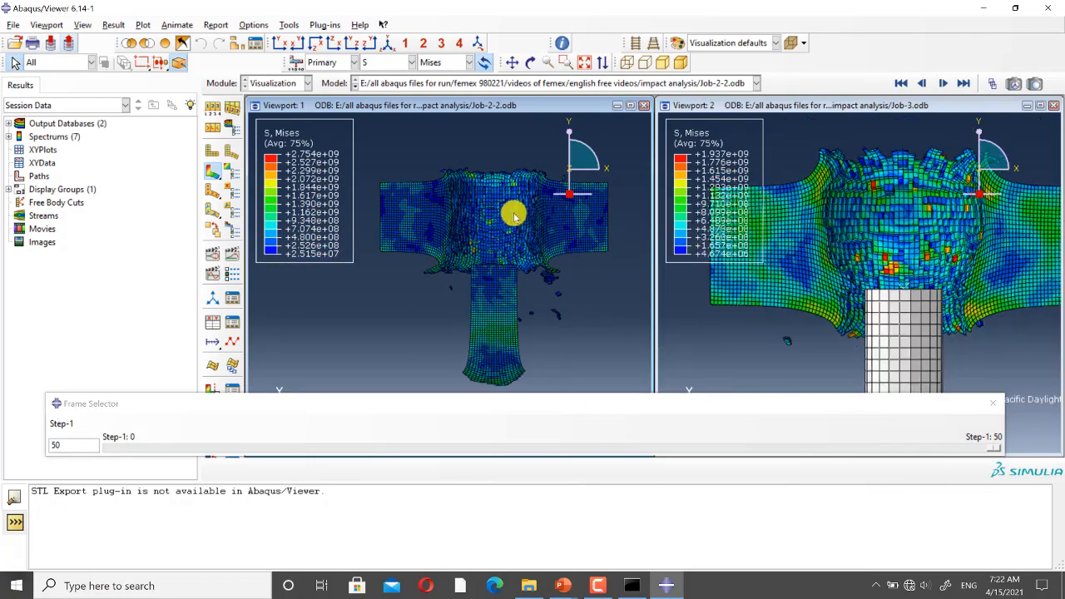
pyautogui.scroll(6, 437, 221)
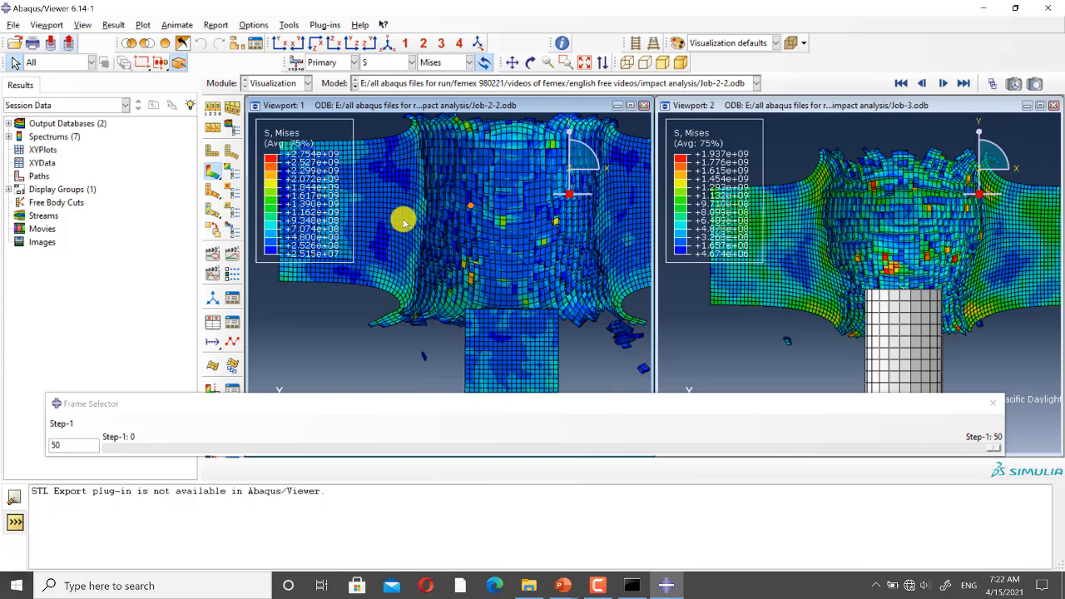
# Compare the lower edge of the impact hole and the surrounding block deformation in Job-2-2 and Job-3.
pyautogui.scroll(2, 405, 220)
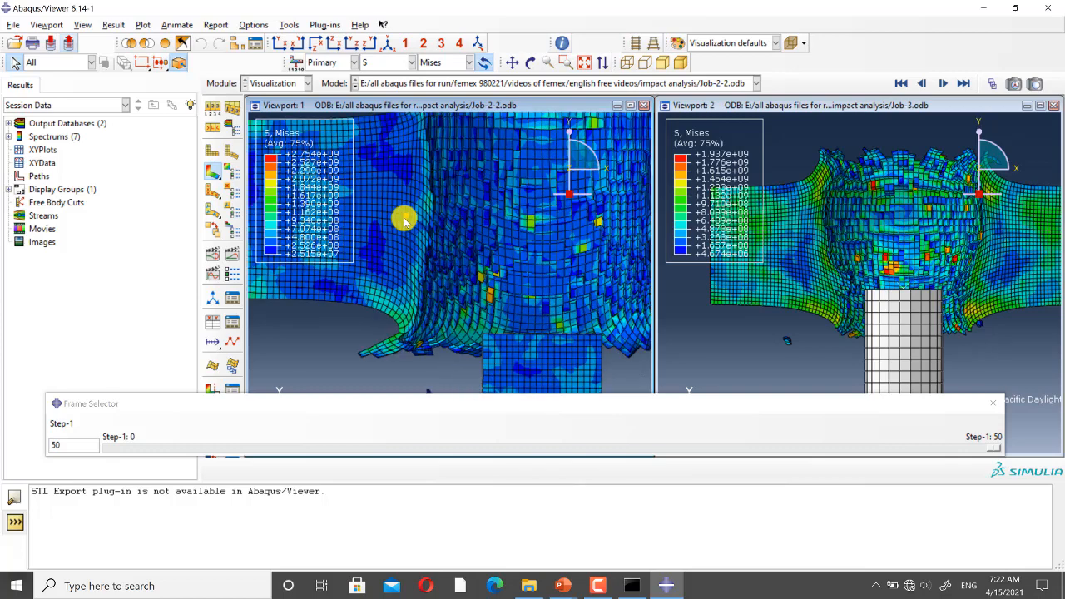
pyautogui.scroll(-4, 791, 328)
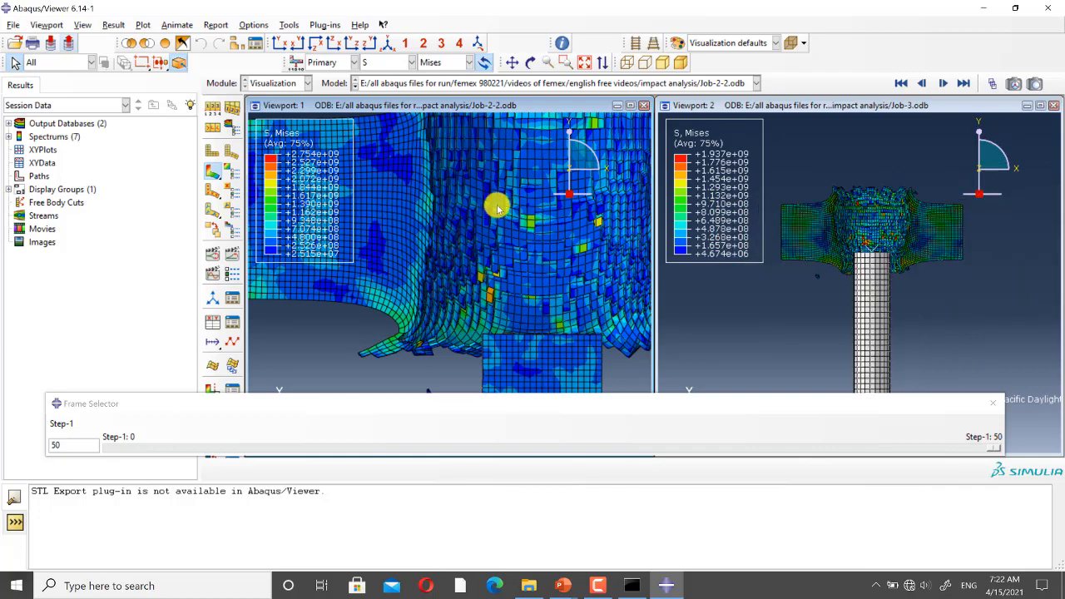
pyautogui.scroll(-8, 496, 208)
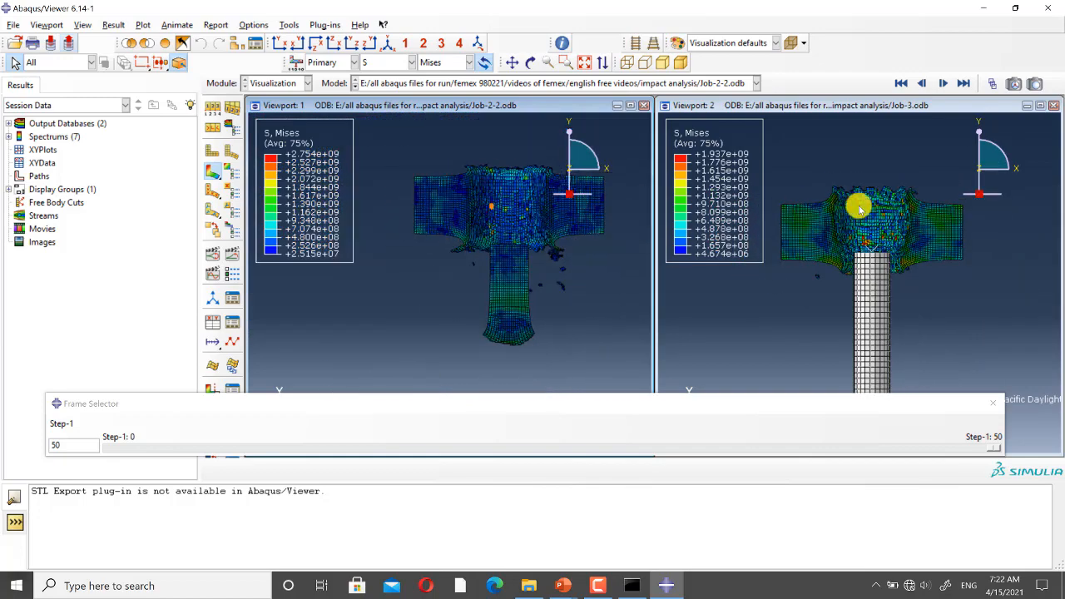
pyautogui.scroll(4, 860, 210)
pyautogui.scroll(3, 537, 198)
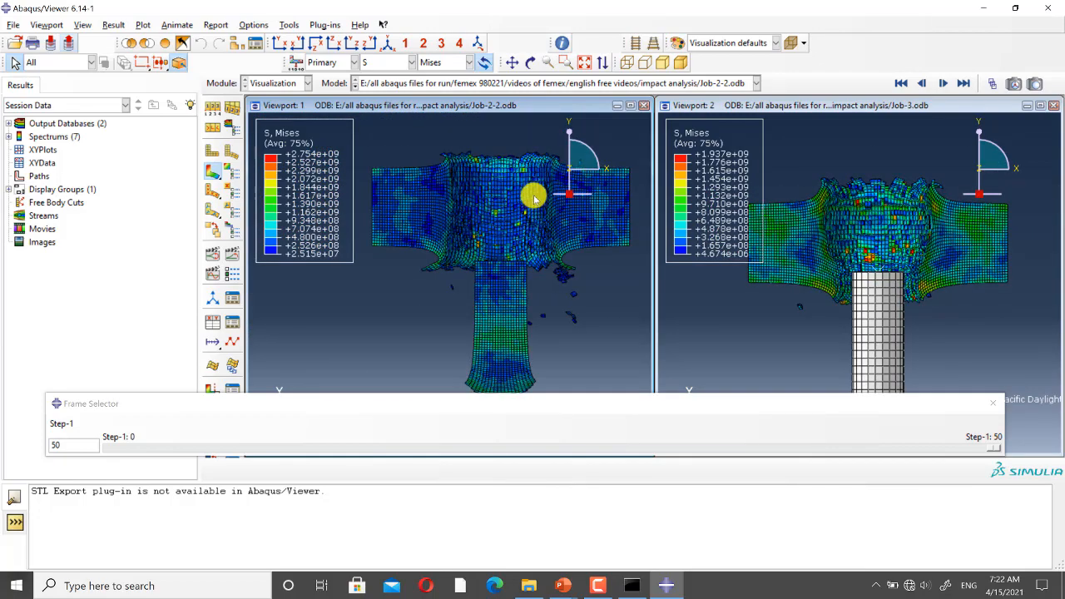
# Examine the projectile's full length and its stress contours against the perforated block, first in Job-2-2 and then in Job-3.
pyautogui.scroll(-3, 540, 254)
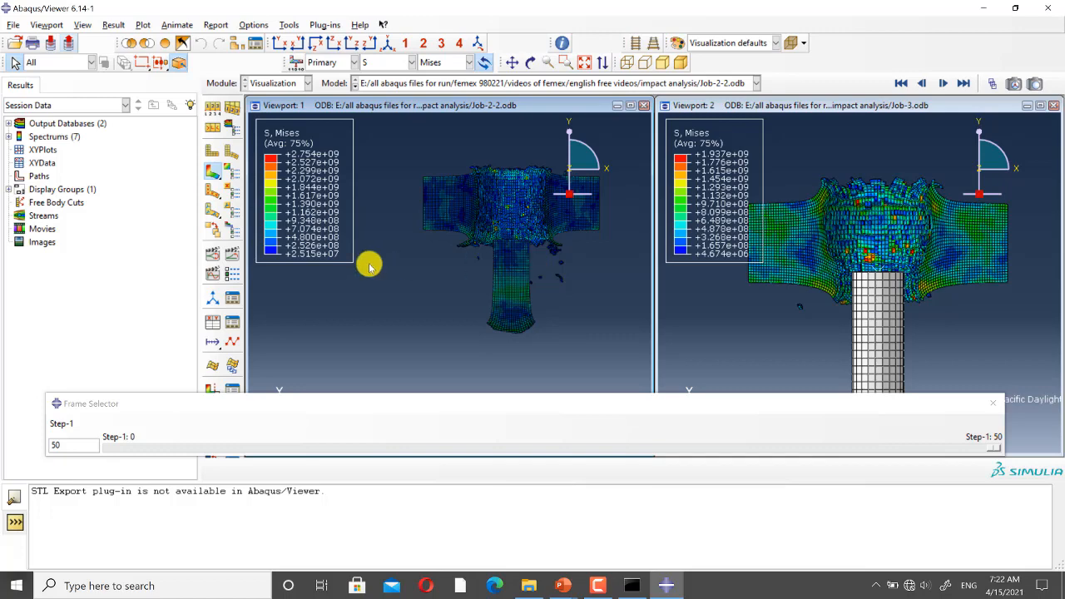
pyautogui.scroll(3, 382, 274)
pyautogui.scroll(-2, 450, 227)
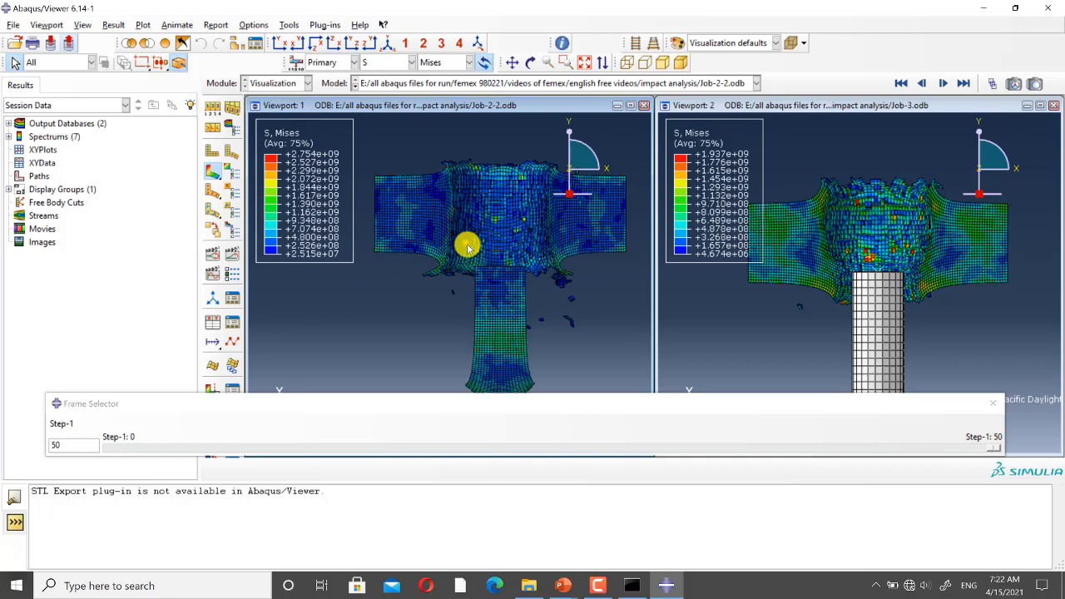
pyautogui.scroll(-3, 499, 241)
pyautogui.scroll(2, 510, 287)
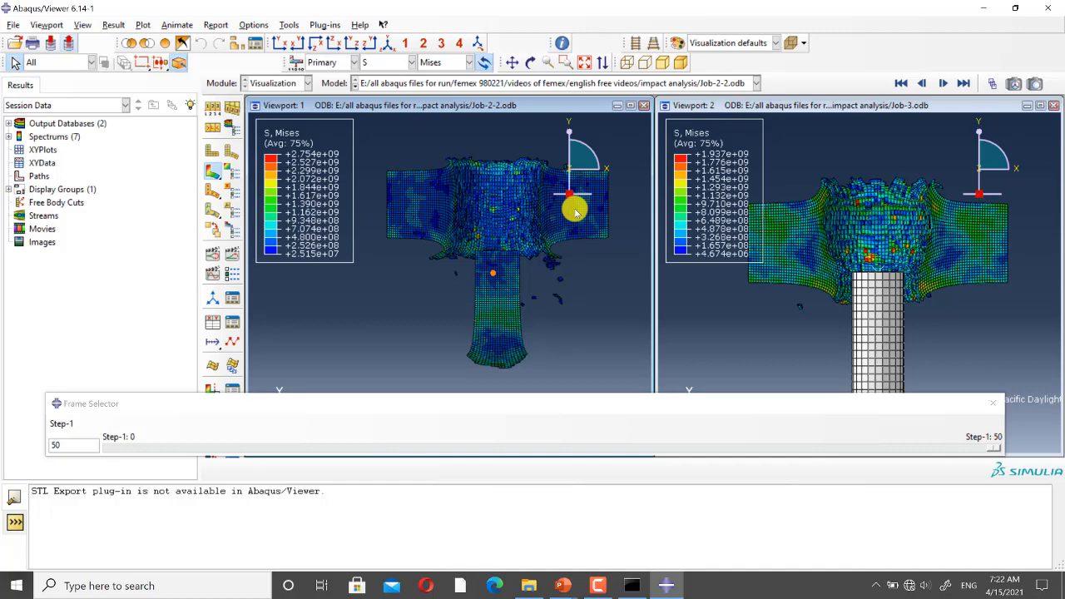
pyautogui.scroll(-4, 872, 190)
pyautogui.scroll(-1, 888, 291)
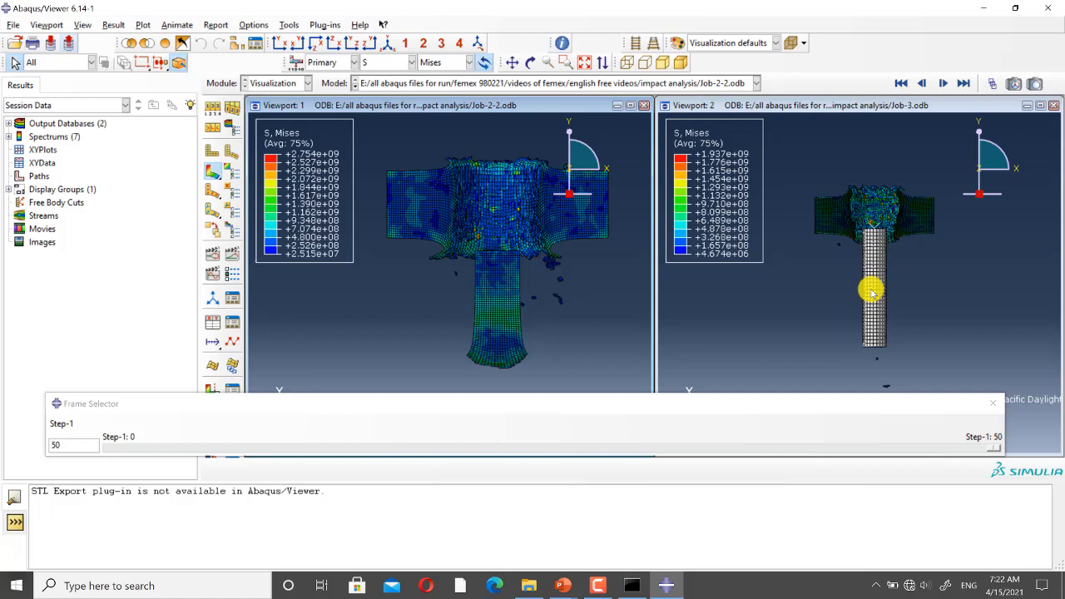
pyautogui.scroll(4, 872, 292)
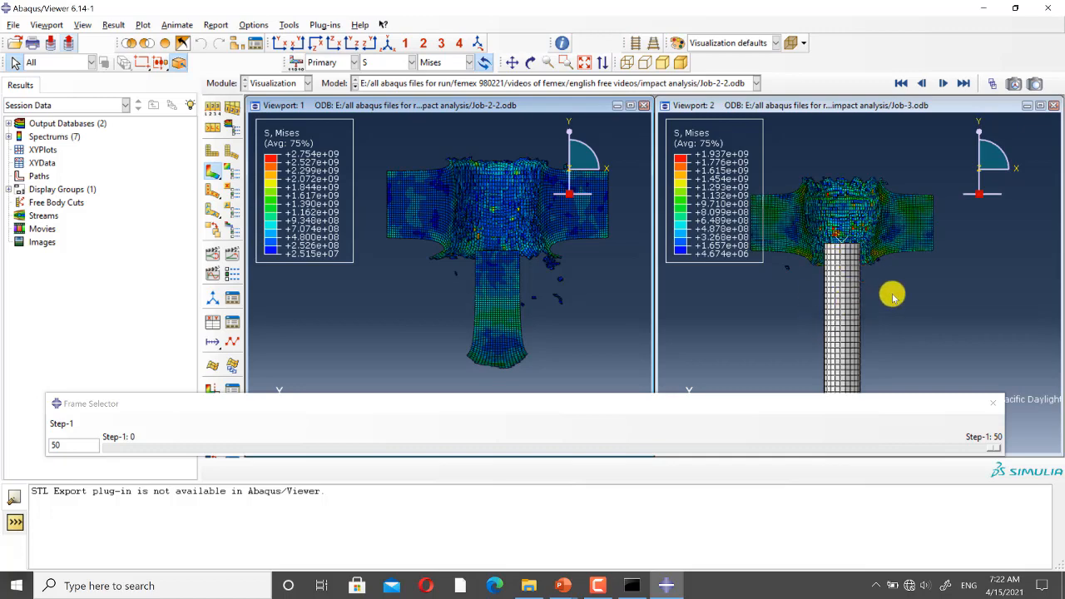
pyautogui.scroll(4, 891, 297)
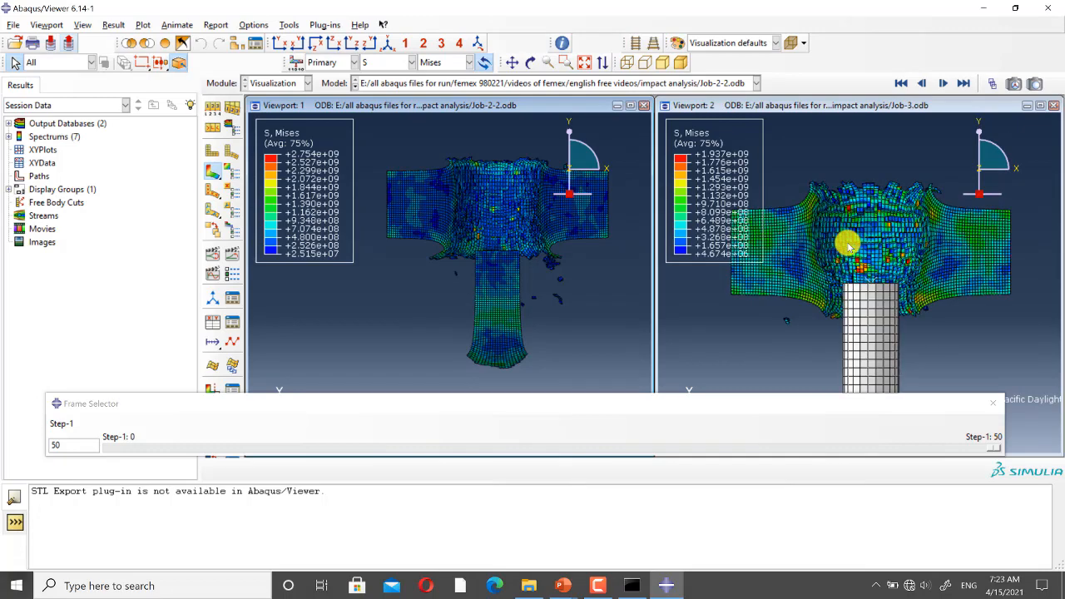